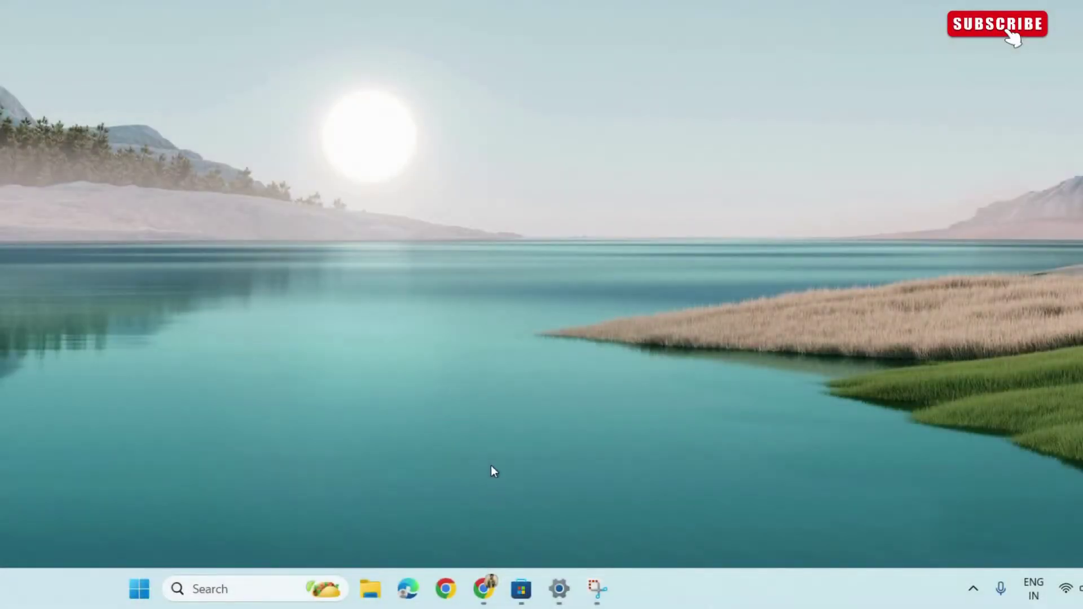
Start the installed Widget Launcher app from its Microsoft Store page
click(522, 590)
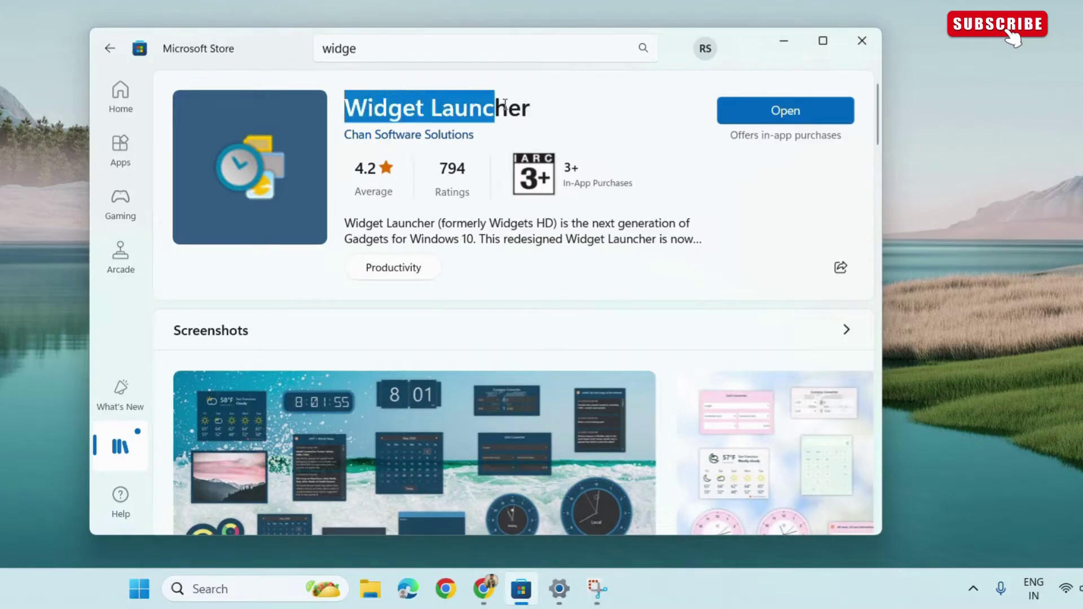
drag(340, 118, 532, 108)
click(546, 111)
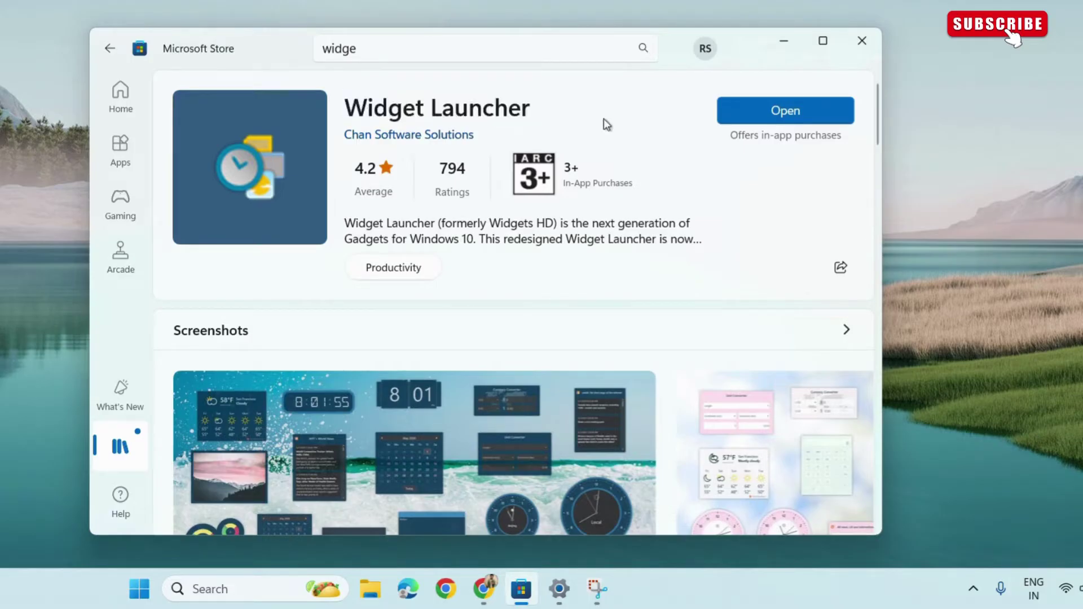
click(761, 117)
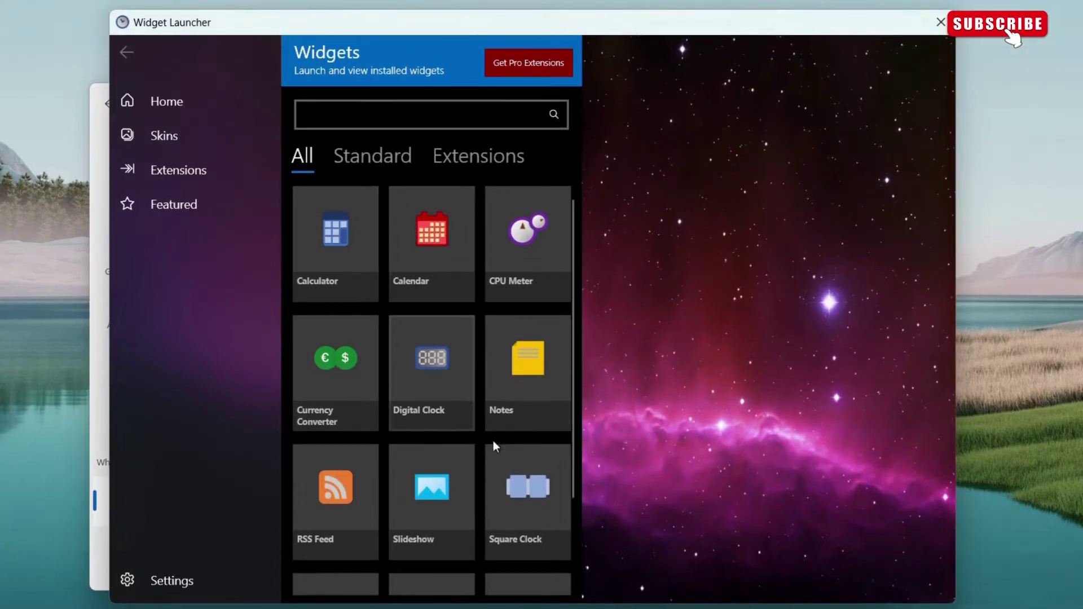
scroll(501, 495, down, 2)
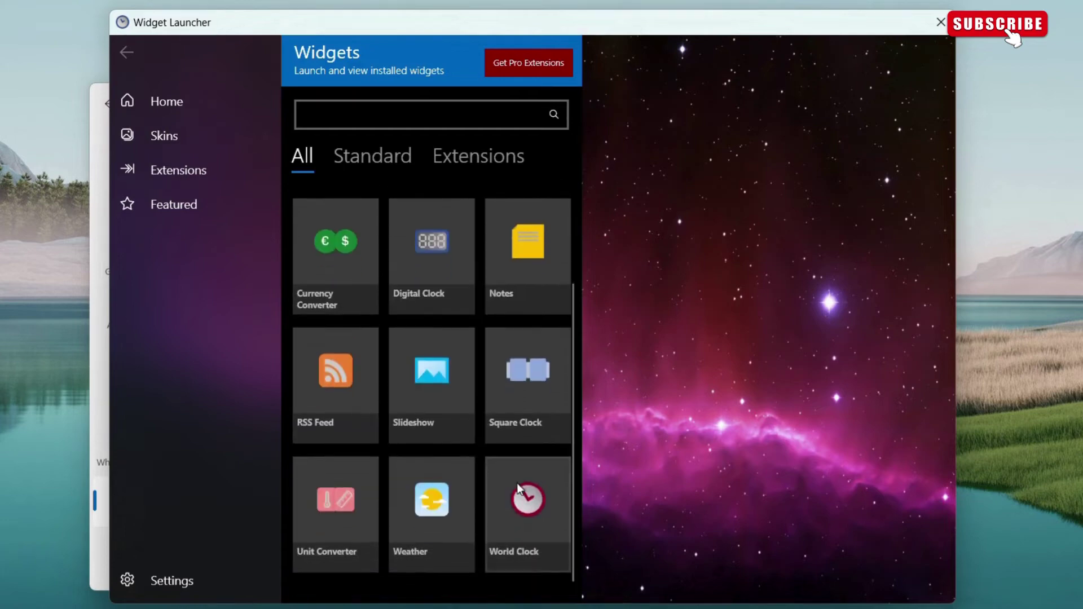
Launch the Square Clock widget with the Colorful Dark skin onto the desktop
click(508, 412)
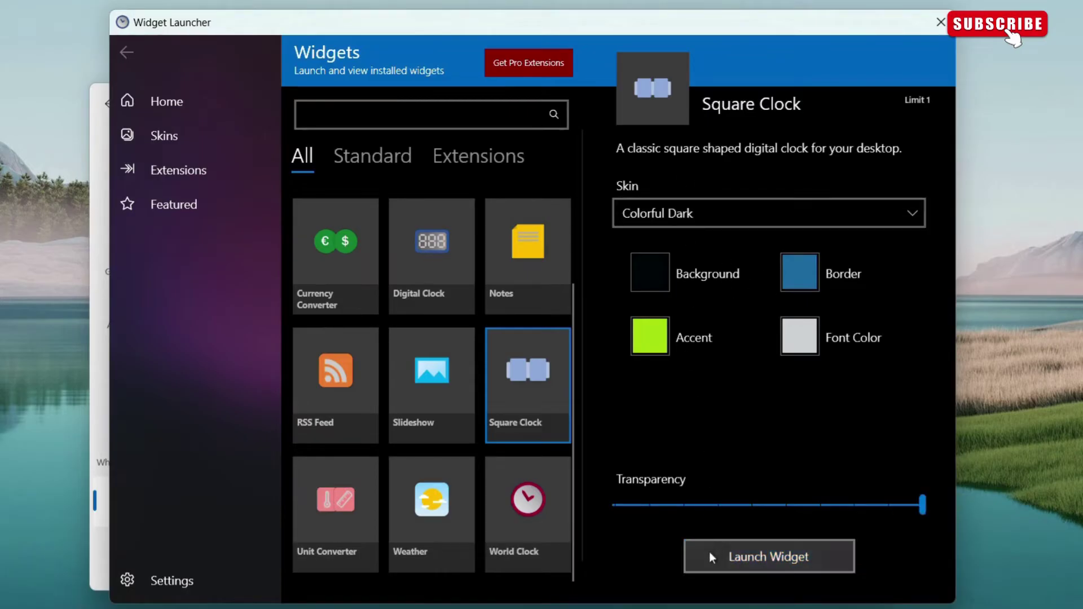
click(812, 557)
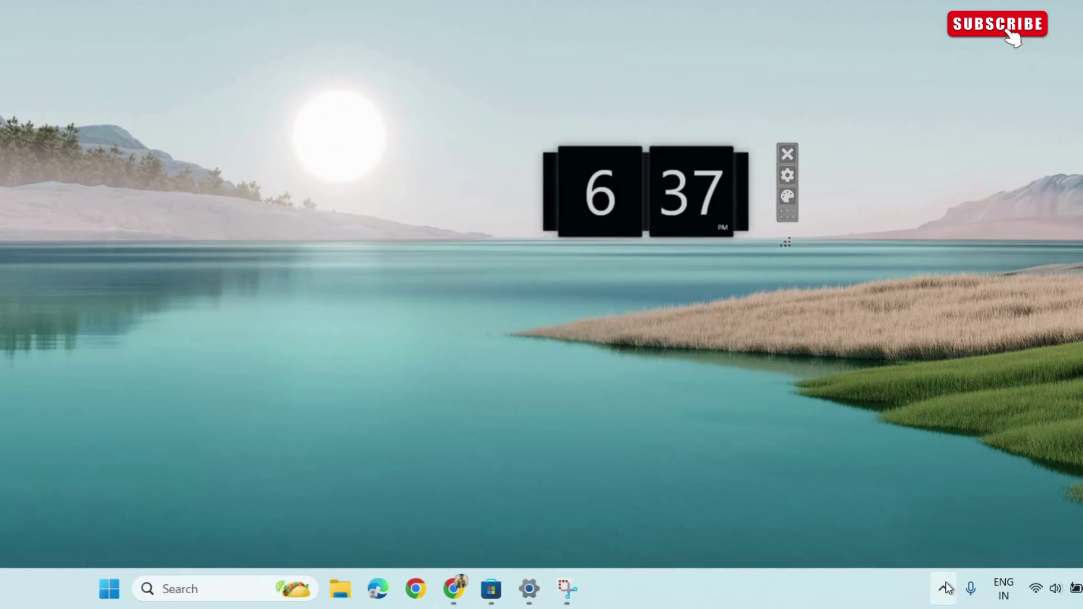
Turn on Toggle Always On Top from the Widget Launcher tray icon menu
click(946, 589)
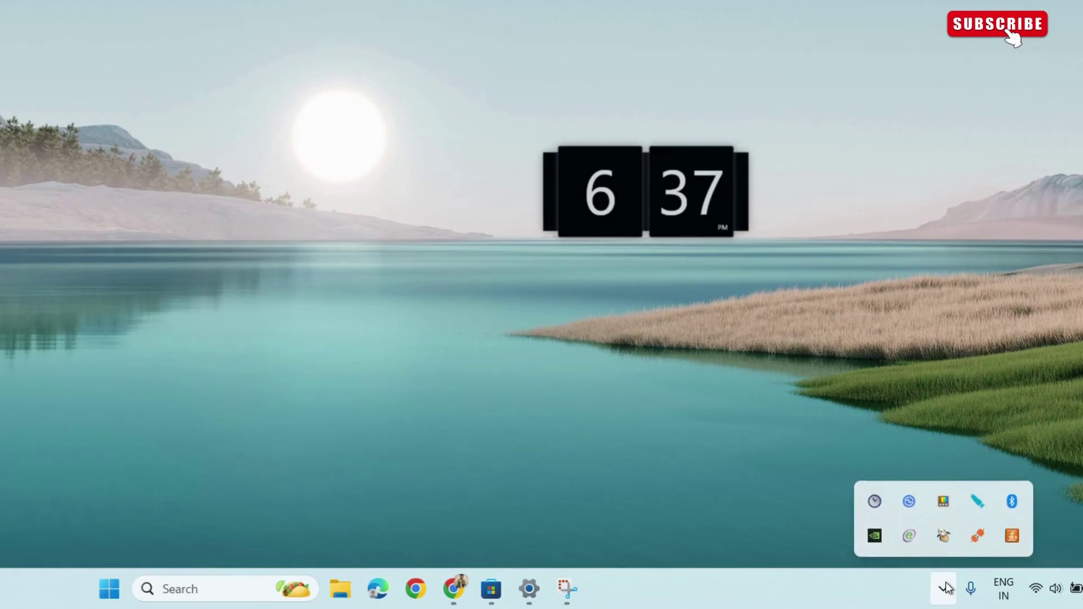
right_click(874, 504)
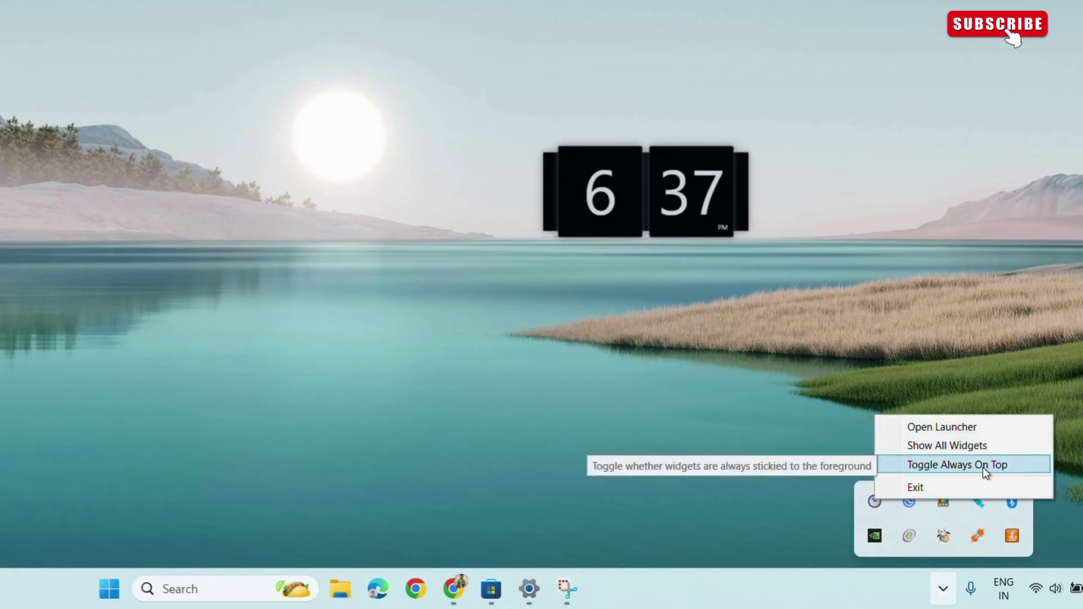
click(1011, 467)
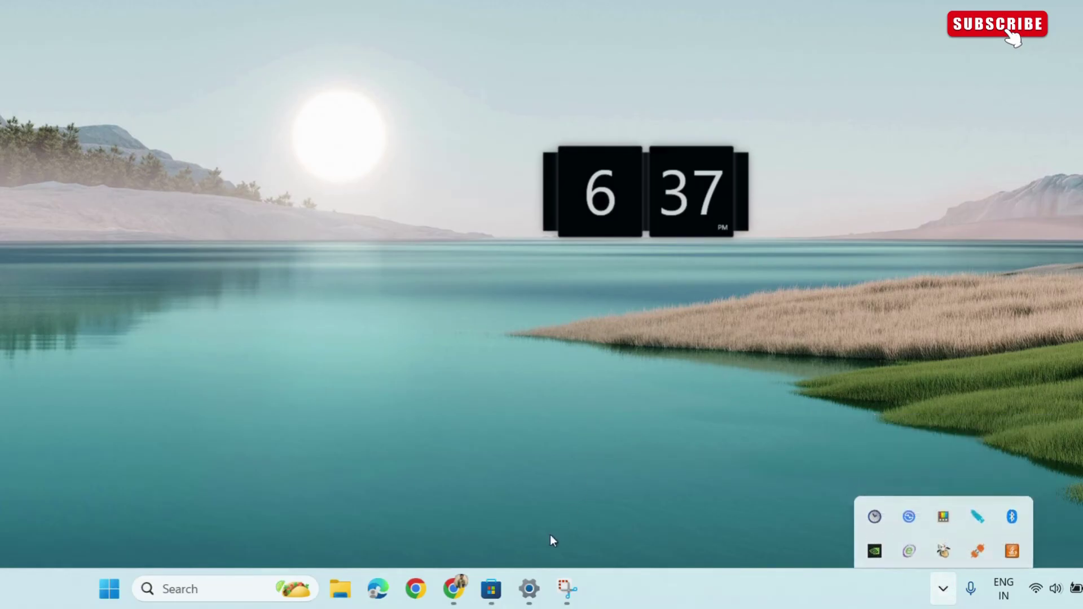
Restore the Microsoft Store window so the 6:37 PM Square Clock stays in front of it
click(493, 589)
mouse_move(602, 191)
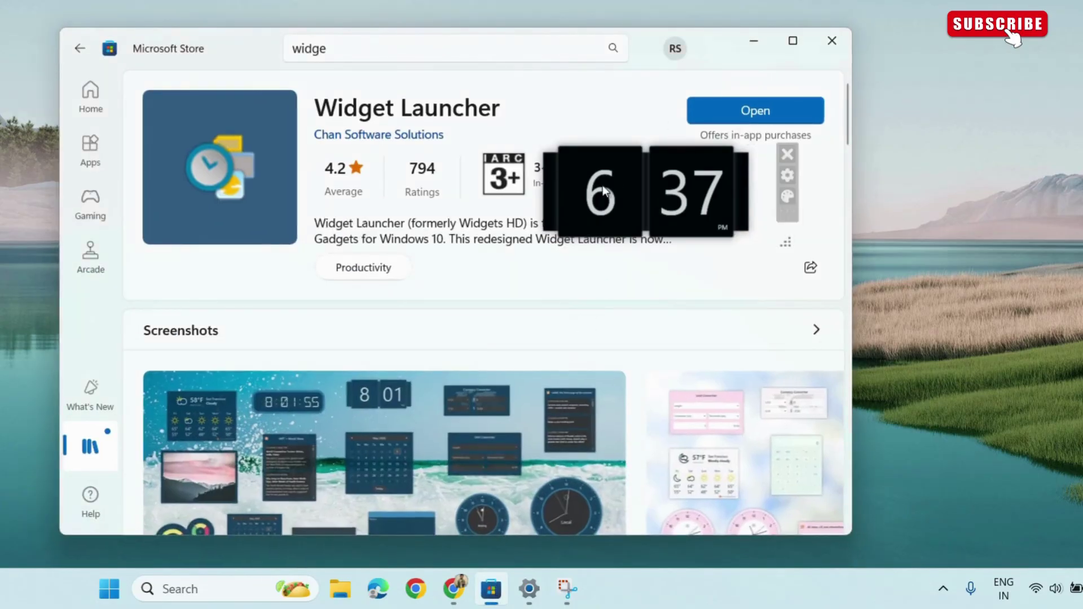